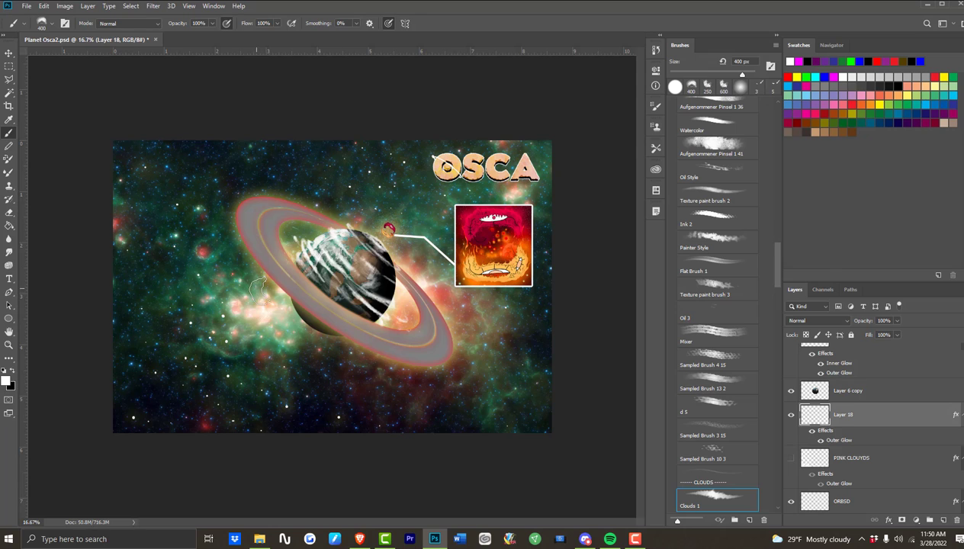
Paint a white cloud ring just outside the planet's grey ring on Layer 18, using the Clouds 1 brush at 250 px.
{"action": "key", "text": "bracketleft"}
{"action": "key", "text": "bracketleft"}
{"action": "left_click_drag", "start_coordinate": [307, 345], "coordinate": [247, 302]}
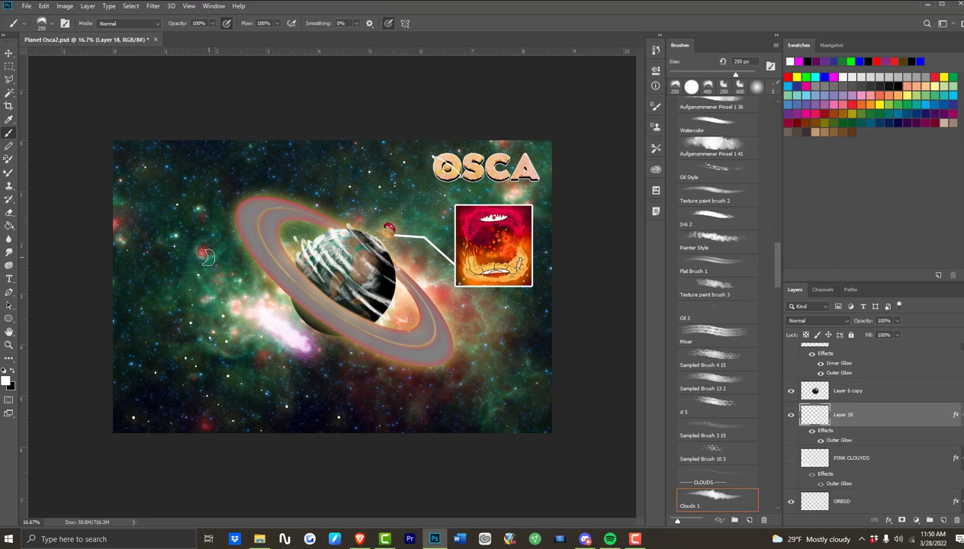
{"action": "mouse_move", "coordinate": [304, 348]}
{"action": "left_mouse_down"}
{"action": "mouse_move", "coordinate": [251, 297]}
{"action": "mouse_move", "coordinate": [217, 234]}
{"action": "mouse_move", "coordinate": [293, 327]}
{"action": "mouse_move", "coordinate": [239, 284]}
{"action": "mouse_move", "coordinate": [216, 236]}
{"action": "left_mouse_up"}
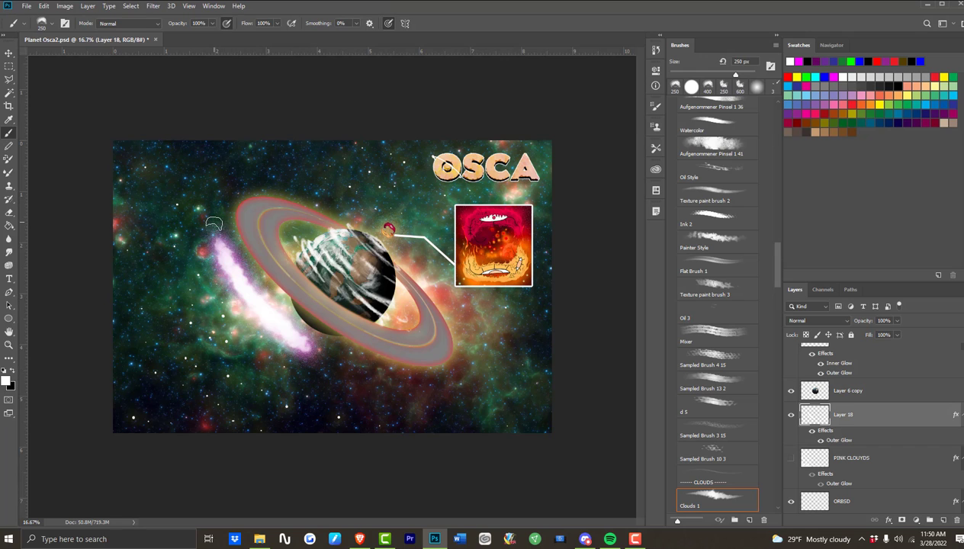
{"action": "mouse_move", "coordinate": [206, 228]}
{"action": "left_mouse_down"}
{"action": "mouse_move", "coordinate": [228, 180]}
{"action": "mouse_move", "coordinate": [262, 175]}
{"action": "left_mouse_up"}
{"action": "left_click_drag", "start_coordinate": [321, 358], "coordinate": [412, 388]}
{"action": "mouse_move", "coordinate": [345, 367]}
{"action": "left_mouse_down"}
{"action": "mouse_move", "coordinate": [396, 392]}
{"action": "mouse_move", "coordinate": [480, 372]}
{"action": "mouse_move", "coordinate": [425, 386]}
{"action": "mouse_move", "coordinate": [441, 391]}
{"action": "mouse_move", "coordinate": [471, 357]}
{"action": "mouse_move", "coordinate": [450, 391]}
{"action": "mouse_move", "coordinate": [463, 296]}
{"action": "mouse_move", "coordinate": [444, 236]}
{"action": "mouse_move", "coordinate": [473, 337]}
{"action": "mouse_move", "coordinate": [455, 388]}
{"action": "mouse_move", "coordinate": [468, 339]}
{"action": "left_mouse_up"}
{"action": "mouse_move", "coordinate": [240, 172]}
{"action": "left_mouse_down"}
{"action": "mouse_move", "coordinate": [343, 205]}
{"action": "mouse_move", "coordinate": [331, 198]}
{"action": "mouse_move", "coordinate": [408, 252]}
{"action": "mouse_move", "coordinate": [391, 241]}
{"action": "mouse_move", "coordinate": [457, 321]}
{"action": "mouse_move", "coordinate": [452, 308]}
{"action": "left_mouse_up"}
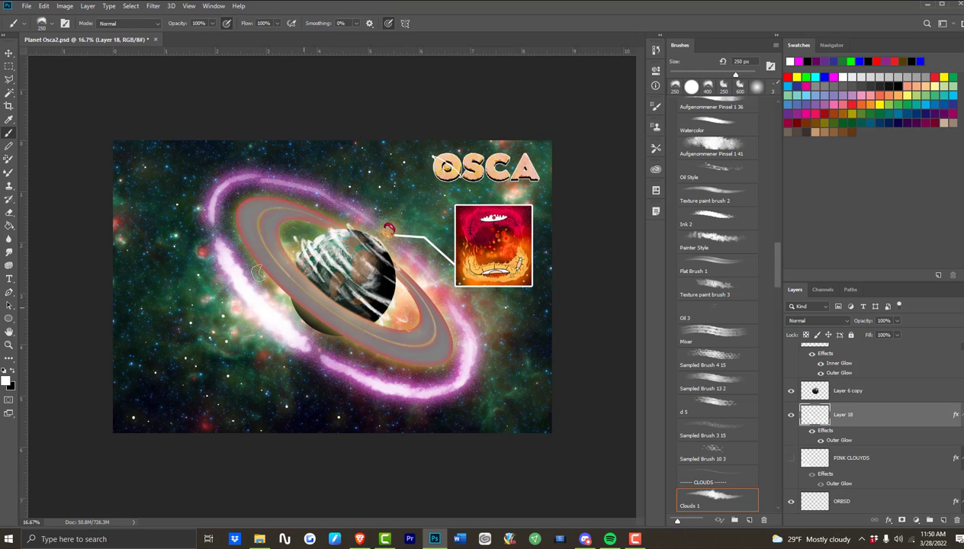
Paint a second, wider cloud ring around the first one and thicken its left and lower stretches with extra strokes.
{"action": "mouse_move", "coordinate": [235, 157]}
{"action": "left_mouse_down"}
{"action": "mouse_move", "coordinate": [192, 180]}
{"action": "mouse_move", "coordinate": [239, 155]}
{"action": "mouse_move", "coordinate": [197, 181]}
{"action": "mouse_move", "coordinate": [189, 215]}
{"action": "mouse_move", "coordinate": [226, 331]}
{"action": "mouse_move", "coordinate": [216, 268]}
{"action": "mouse_move", "coordinate": [186, 211]}
{"action": "mouse_move", "coordinate": [201, 281]}
{"action": "mouse_move", "coordinate": [229, 324]}
{"action": "mouse_move", "coordinate": [360, 414]}
{"action": "left_mouse_up"}
{"action": "mouse_move", "coordinate": [283, 365]}
{"action": "left_mouse_down"}
{"action": "mouse_move", "coordinate": [376, 417]}
{"action": "mouse_move", "coordinate": [456, 417]}
{"action": "mouse_move", "coordinate": [450, 423]}
{"action": "mouse_move", "coordinate": [400, 421]}
{"action": "mouse_move", "coordinate": [461, 409]}
{"action": "mouse_move", "coordinate": [483, 394]}
{"action": "mouse_move", "coordinate": [470, 399]}
{"action": "mouse_move", "coordinate": [487, 377]}
{"action": "mouse_move", "coordinate": [485, 336]}
{"action": "left_mouse_up"}
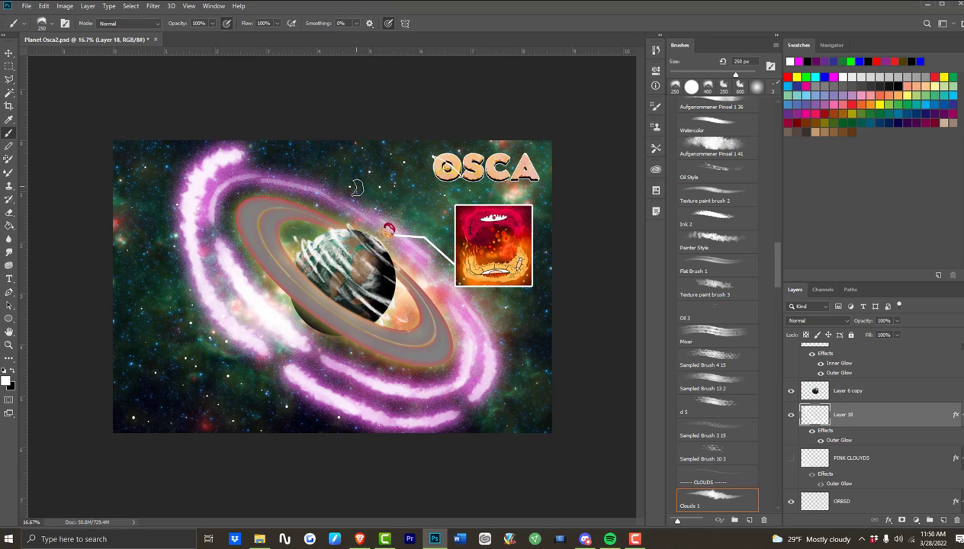
{"action": "left_click_drag", "start_coordinate": [258, 157], "coordinate": [305, 174]}
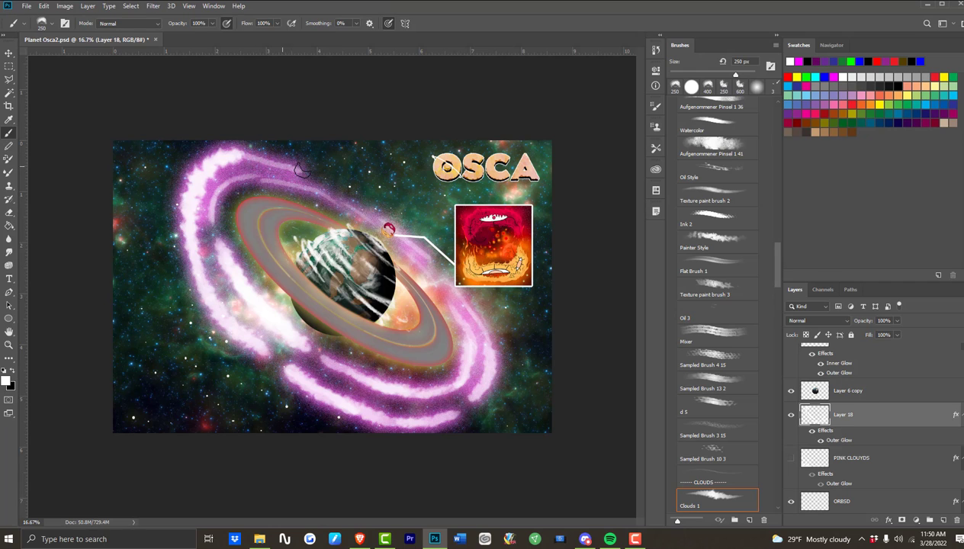
{"action": "mouse_move", "coordinate": [230, 150]}
{"action": "left_mouse_down"}
{"action": "mouse_move", "coordinate": [352, 192]}
{"action": "mouse_move", "coordinate": [396, 221]}
{"action": "left_mouse_up"}
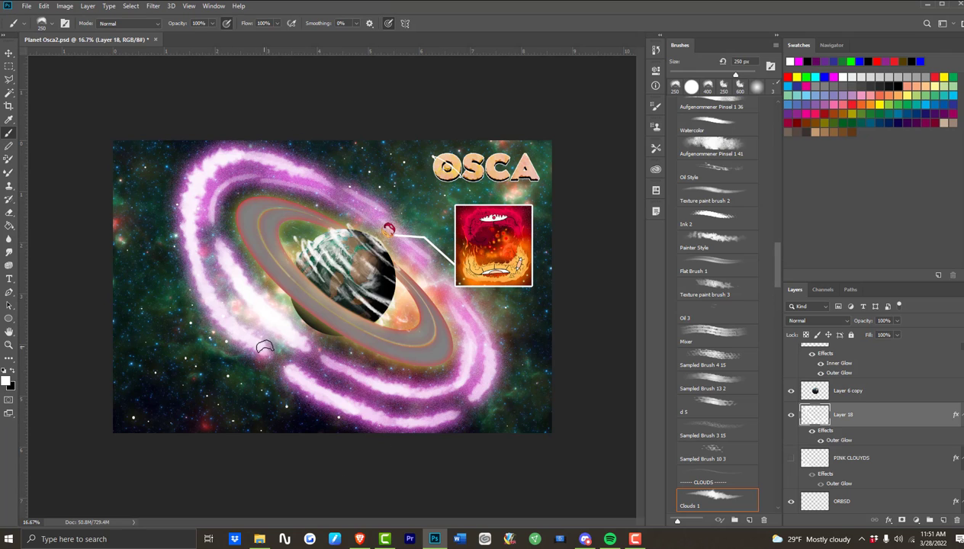
{"action": "mouse_move", "coordinate": [262, 344]}
{"action": "left_mouse_down"}
{"action": "mouse_move", "coordinate": [225, 305]}
{"action": "mouse_move", "coordinate": [176, 208]}
{"action": "left_mouse_up"}
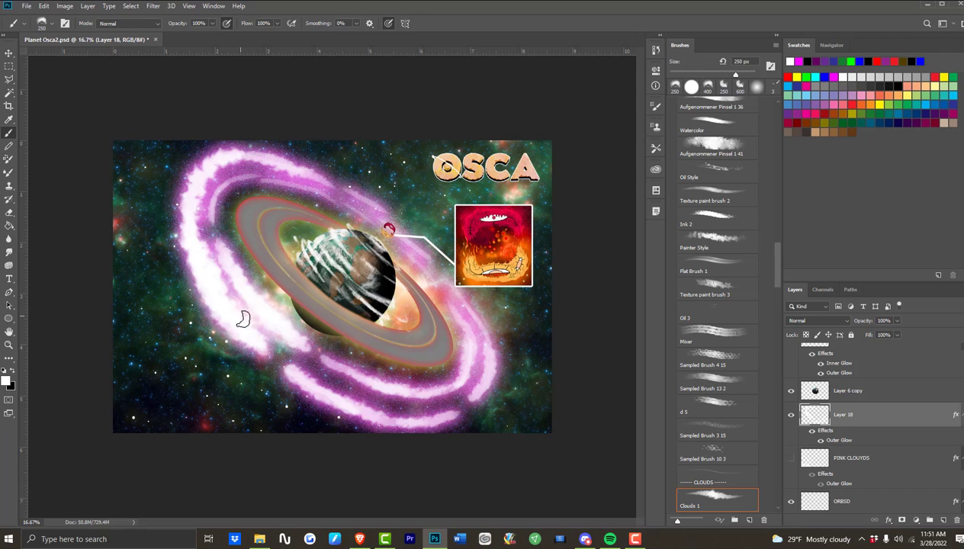
{"action": "mouse_move", "coordinate": [260, 350]}
{"action": "left_mouse_down"}
{"action": "mouse_move", "coordinate": [305, 381]}
{"action": "mouse_move", "coordinate": [252, 338]}
{"action": "left_mouse_up"}
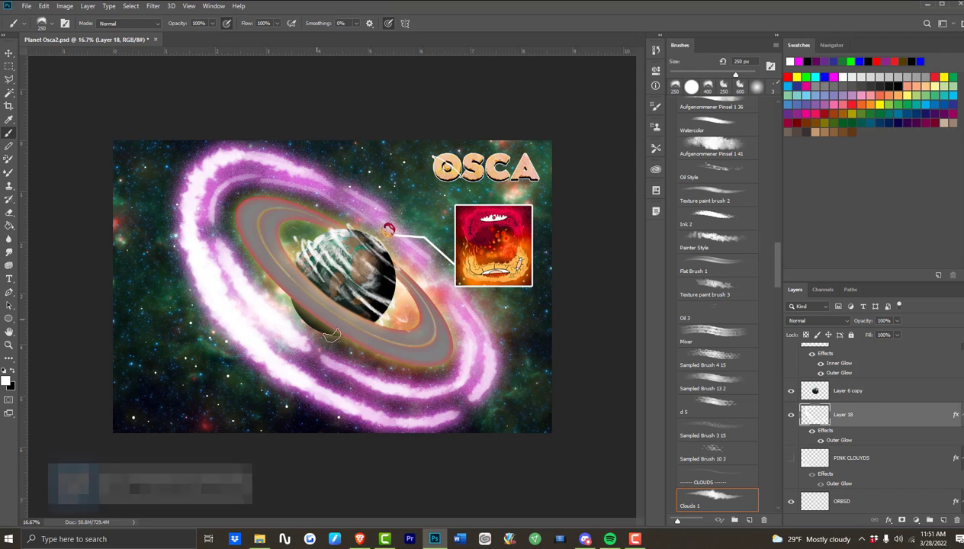
{"action": "mouse_move", "coordinate": [343, 401]}
{"action": "left_mouse_down"}
{"action": "mouse_move", "coordinate": [436, 418]}
{"action": "mouse_move", "coordinate": [388, 416]}
{"action": "mouse_move", "coordinate": [450, 412]}
{"action": "mouse_move", "coordinate": [423, 413]}
{"action": "left_mouse_up"}
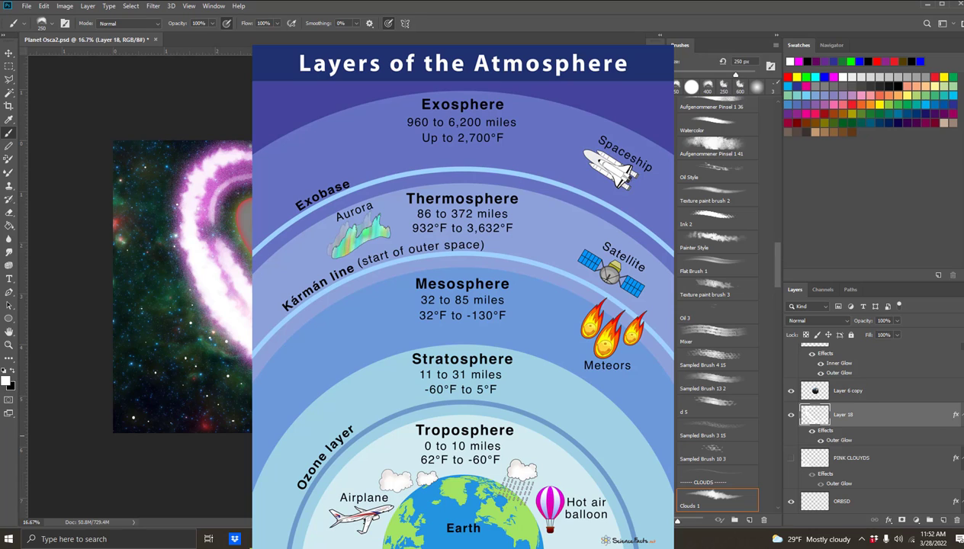
Paint a third cloud ring outside the second, from the canvas's bottom edge up the left side to the top edge.
{"action": "mouse_move", "coordinate": [248, 419]}
{"action": "left_mouse_down"}
{"action": "mouse_move", "coordinate": [233, 381]}
{"action": "mouse_move", "coordinate": [189, 342]}
{"action": "left_mouse_up"}
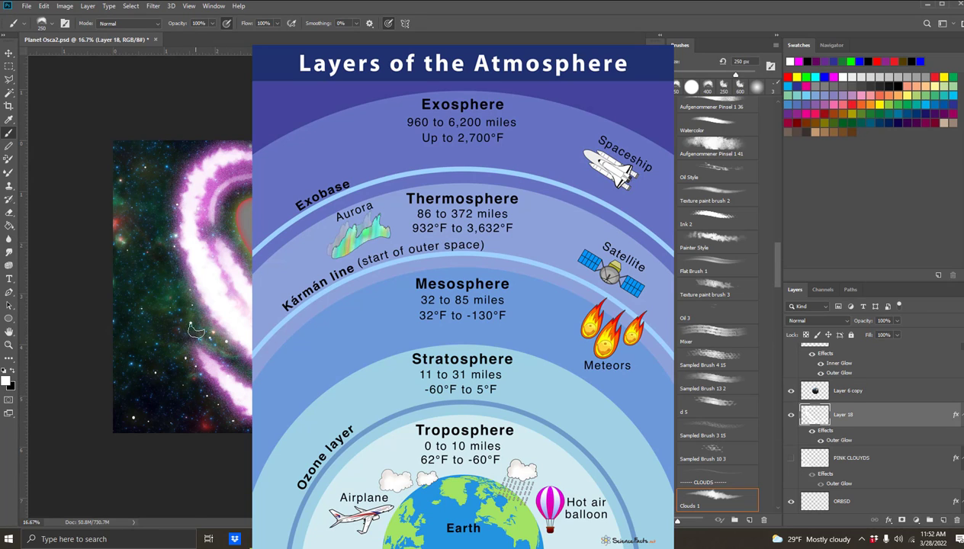
{"action": "left_click_drag", "start_coordinate": [186, 325], "coordinate": [156, 242]}
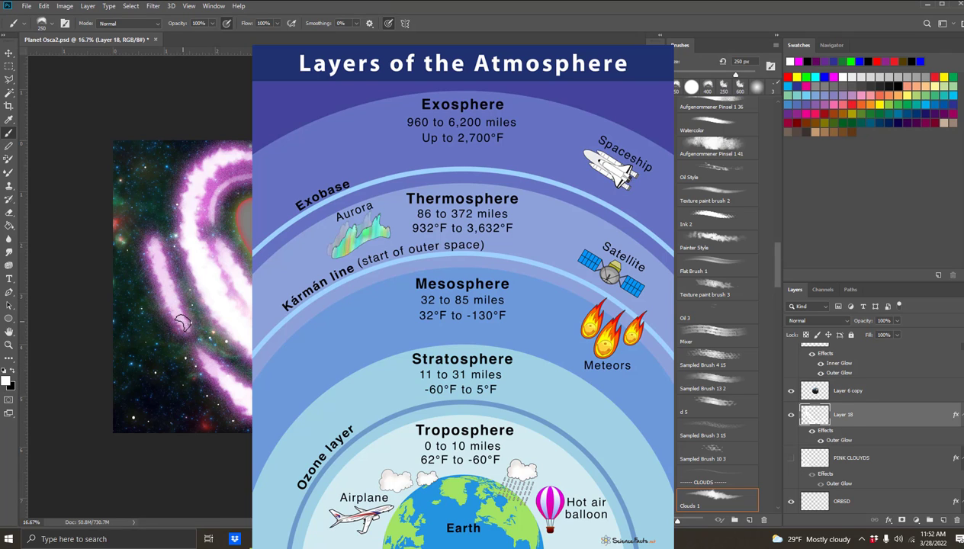
{"action": "mouse_move", "coordinate": [182, 316]}
{"action": "left_mouse_down"}
{"action": "mouse_move", "coordinate": [156, 243]}
{"action": "mouse_move", "coordinate": [161, 158]}
{"action": "left_mouse_up"}
{"action": "left_click_drag", "start_coordinate": [158, 260], "coordinate": [167, 149]}
{"action": "mouse_move", "coordinate": [158, 191]}
{"action": "left_mouse_down"}
{"action": "mouse_move", "coordinate": [181, 323]}
{"action": "mouse_move", "coordinate": [158, 267]}
{"action": "mouse_move", "coordinate": [158, 208]}
{"action": "mouse_move", "coordinate": [187, 137]}
{"action": "mouse_move", "coordinate": [173, 158]}
{"action": "mouse_move", "coordinate": [220, 115]}
{"action": "mouse_move", "coordinate": [174, 142]}
{"action": "mouse_move", "coordinate": [170, 158]}
{"action": "mouse_move", "coordinate": [191, 138]}
{"action": "mouse_move", "coordinate": [168, 169]}
{"action": "mouse_move", "coordinate": [218, 145]}
{"action": "left_mouse_up"}
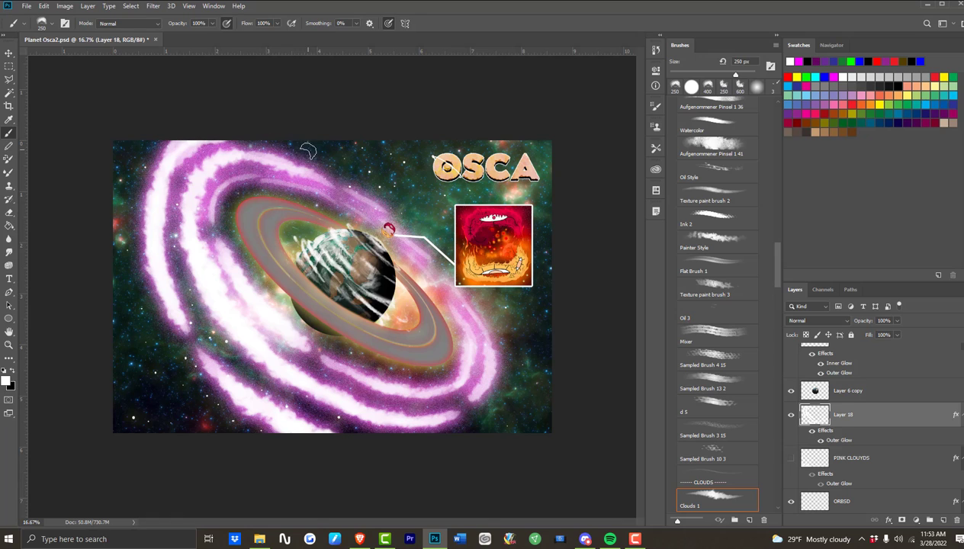
{"action": "mouse_move", "coordinate": [280, 146]}
{"action": "left_mouse_down"}
{"action": "mouse_move", "coordinate": [334, 161]}
{"action": "mouse_move", "coordinate": [403, 212]}
{"action": "left_mouse_up"}
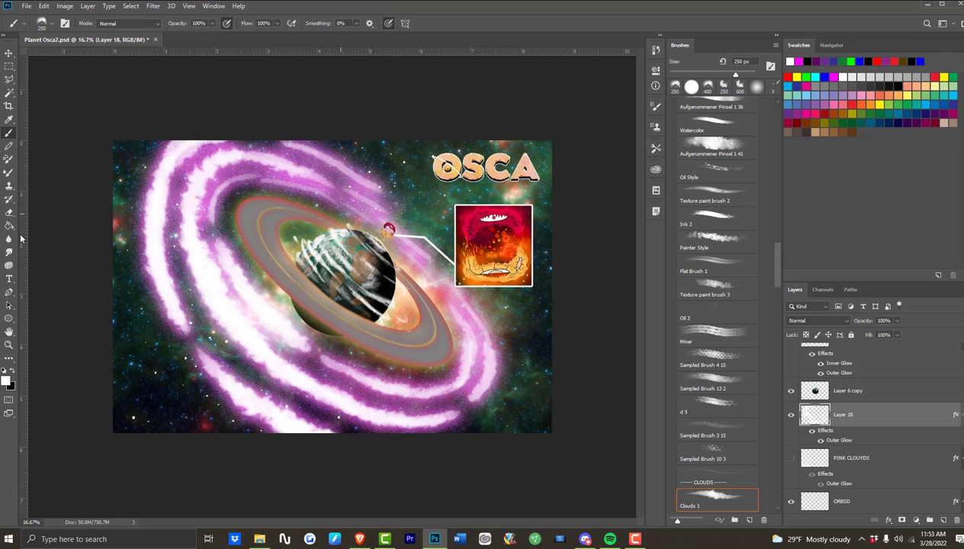
{"action": "left_click", "coordinate": [9, 213]}
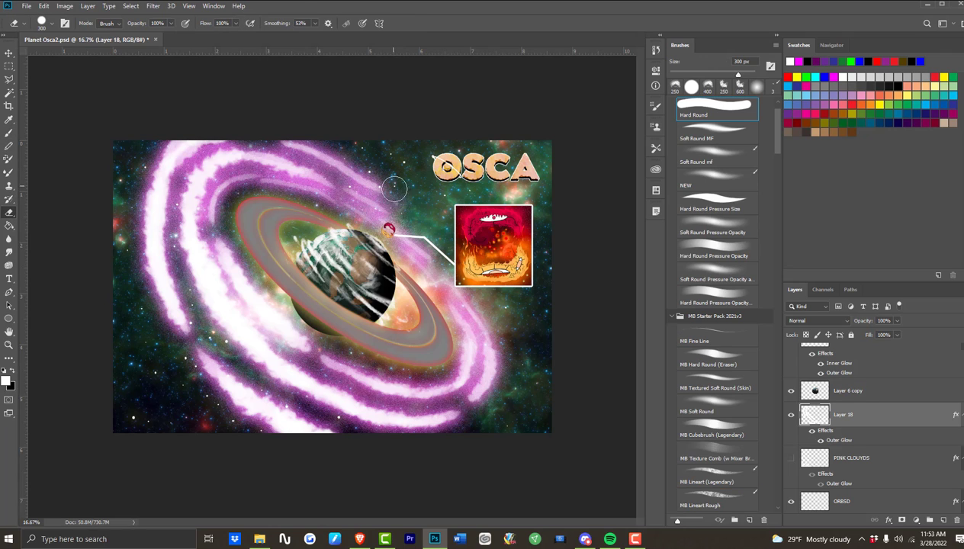
{"action": "mouse_move", "coordinate": [387, 186]}
{"action": "left_mouse_down"}
{"action": "mouse_move", "coordinate": [366, 157]}
{"action": "mouse_move", "coordinate": [278, 127]}
{"action": "mouse_move", "coordinate": [387, 202]}
{"action": "mouse_move", "coordinate": [350, 177]}
{"action": "left_mouse_up"}
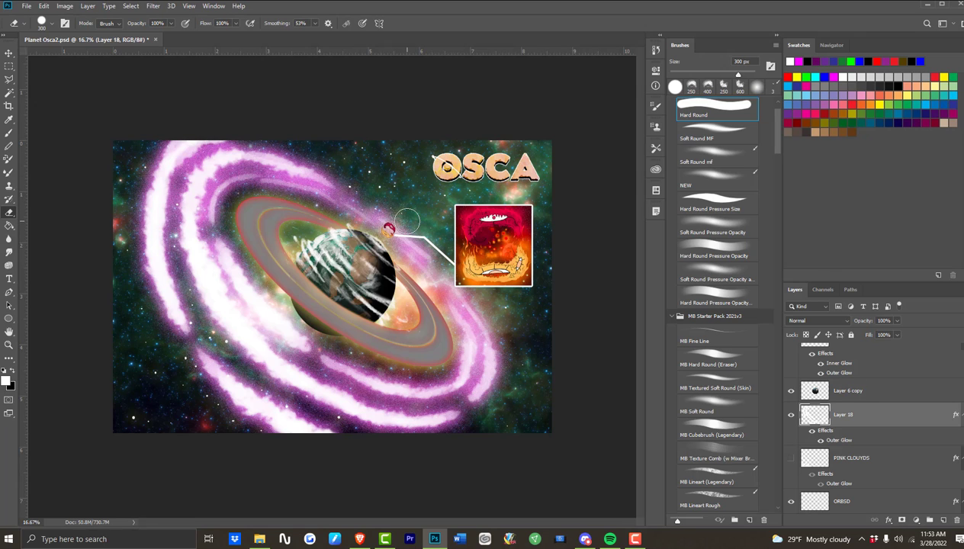
Continue the third cloud ring over the planet's top and down the right side to the lower right with the Clouds 1 brush.
{"action": "left_click", "coordinate": [9, 133]}
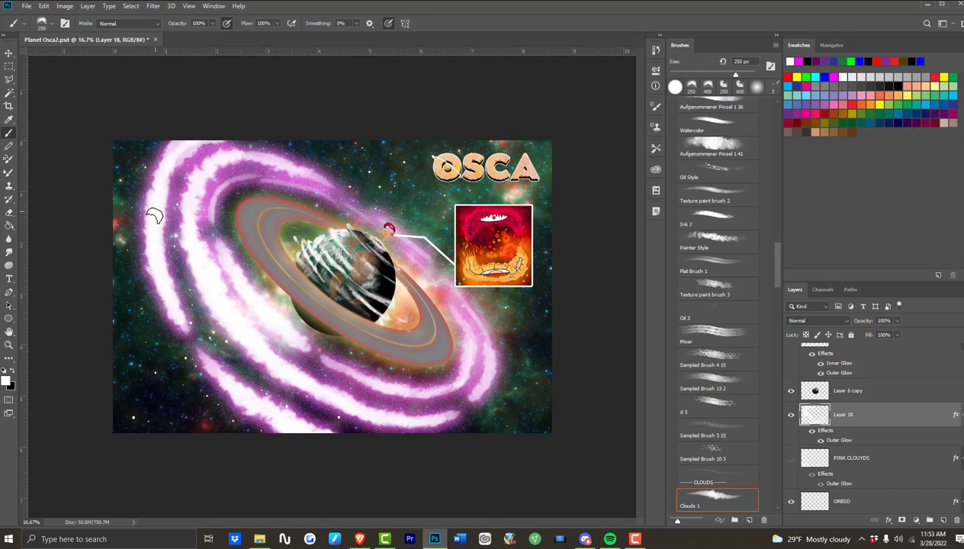
{"action": "mouse_move", "coordinate": [172, 155]}
{"action": "left_mouse_down"}
{"action": "mouse_move", "coordinate": [243, 139]}
{"action": "mouse_move", "coordinate": [183, 147]}
{"action": "mouse_move", "coordinate": [285, 150]}
{"action": "left_mouse_up"}
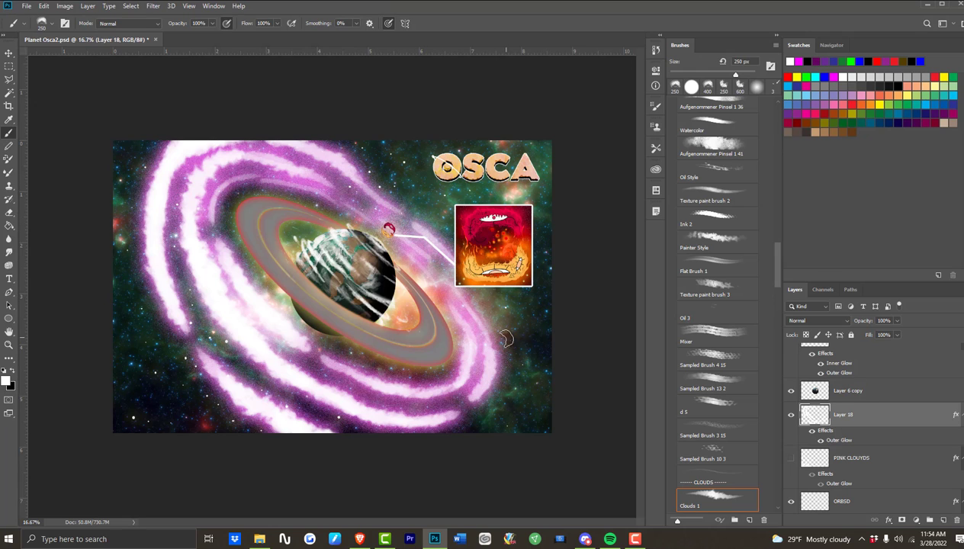
{"action": "mouse_move", "coordinate": [462, 276]}
{"action": "left_mouse_down"}
{"action": "mouse_move", "coordinate": [505, 335]}
{"action": "mouse_move", "coordinate": [490, 305]}
{"action": "mouse_move", "coordinate": [504, 338]}
{"action": "mouse_move", "coordinate": [503, 387]}
{"action": "mouse_move", "coordinate": [503, 334]}
{"action": "mouse_move", "coordinate": [506, 350]}
{"action": "mouse_move", "coordinate": [487, 420]}
{"action": "left_mouse_up"}
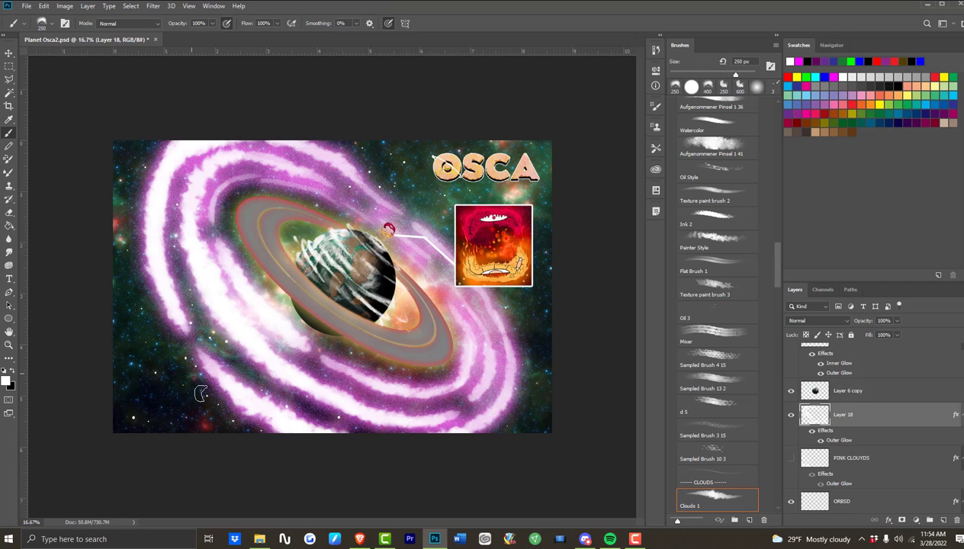
Paint a fourth cloud ring along the canvas's left edge, upper right and lower right, and add a cloud band in the bottom-left corner.
{"action": "mouse_move", "coordinate": [221, 445]}
{"action": "left_mouse_down"}
{"action": "mouse_move", "coordinate": [153, 370]}
{"action": "mouse_move", "coordinate": [115, 272]}
{"action": "left_mouse_up"}
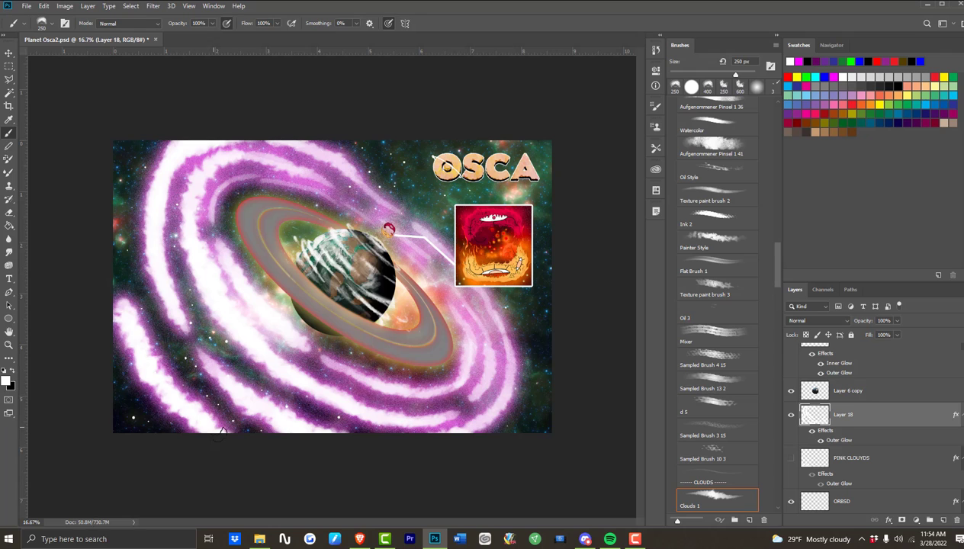
{"action": "mouse_move", "coordinate": [220, 431]}
{"action": "left_mouse_down"}
{"action": "mouse_move", "coordinate": [164, 372]}
{"action": "mouse_move", "coordinate": [116, 289]}
{"action": "mouse_move", "coordinate": [114, 230]}
{"action": "left_mouse_up"}
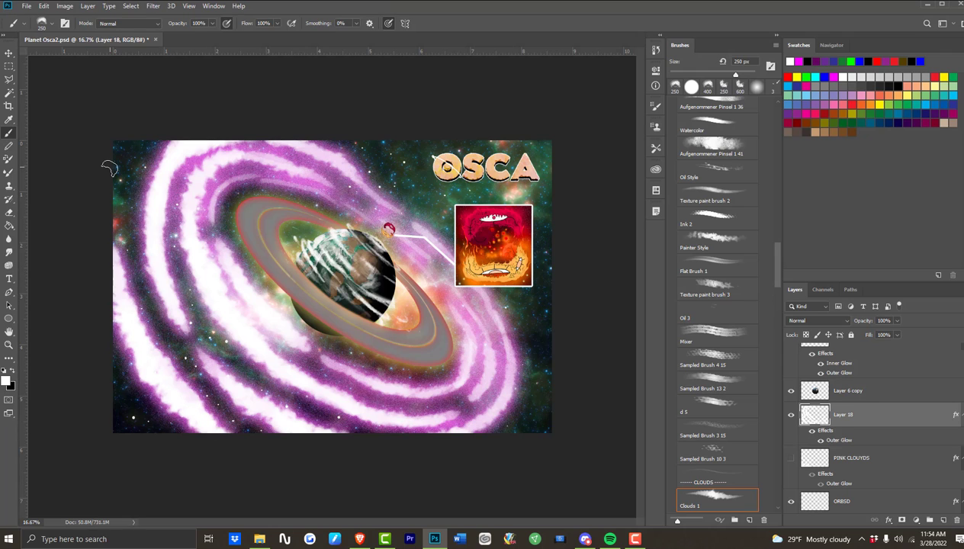
{"action": "left_click_drag", "start_coordinate": [127, 309], "coordinate": [116, 173]}
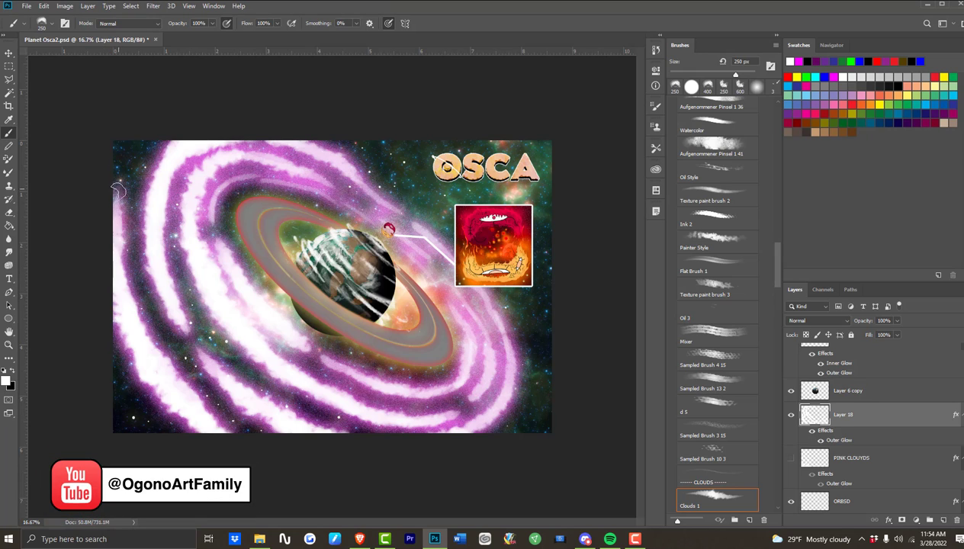
{"action": "left_click_drag", "start_coordinate": [116, 177], "coordinate": [148, 127]}
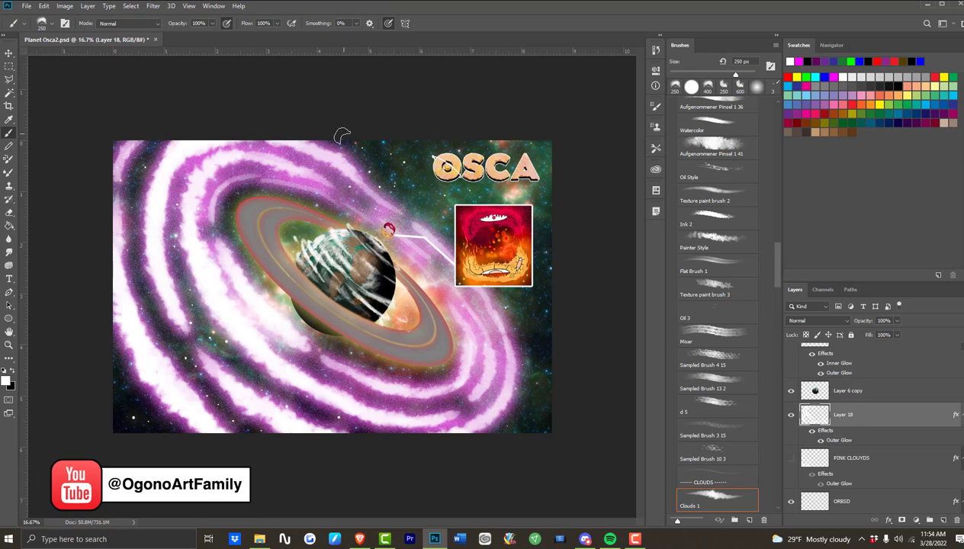
{"action": "left_click_drag", "start_coordinate": [337, 135], "coordinate": [441, 223]}
{"action": "mouse_move", "coordinate": [512, 299]}
{"action": "left_mouse_down"}
{"action": "mouse_move", "coordinate": [529, 382]}
{"action": "mouse_move", "coordinate": [497, 446]}
{"action": "left_mouse_up"}
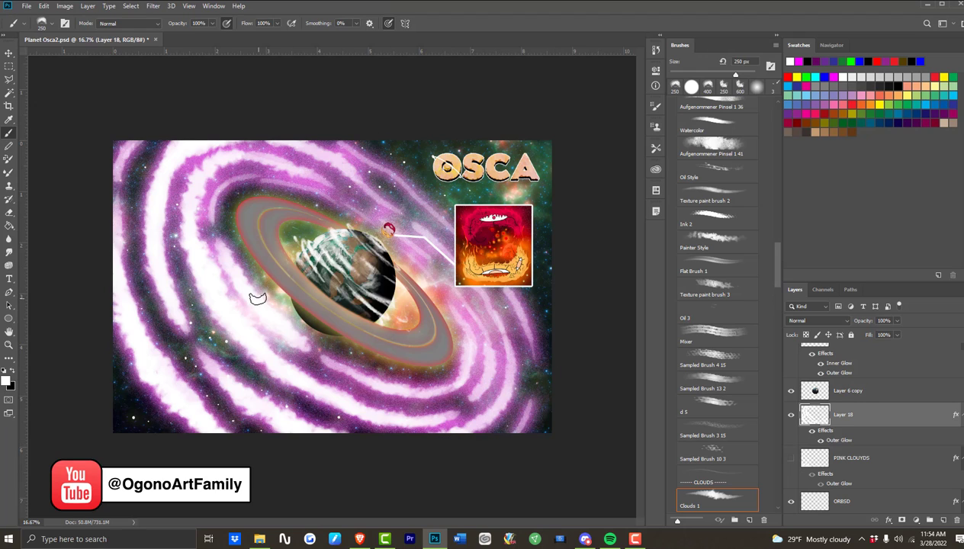
{"action": "mouse_move", "coordinate": [138, 456]}
{"action": "left_mouse_down"}
{"action": "mouse_move", "coordinate": [107, 400]}
{"action": "mouse_move", "coordinate": [141, 456]}
{"action": "left_mouse_up"}
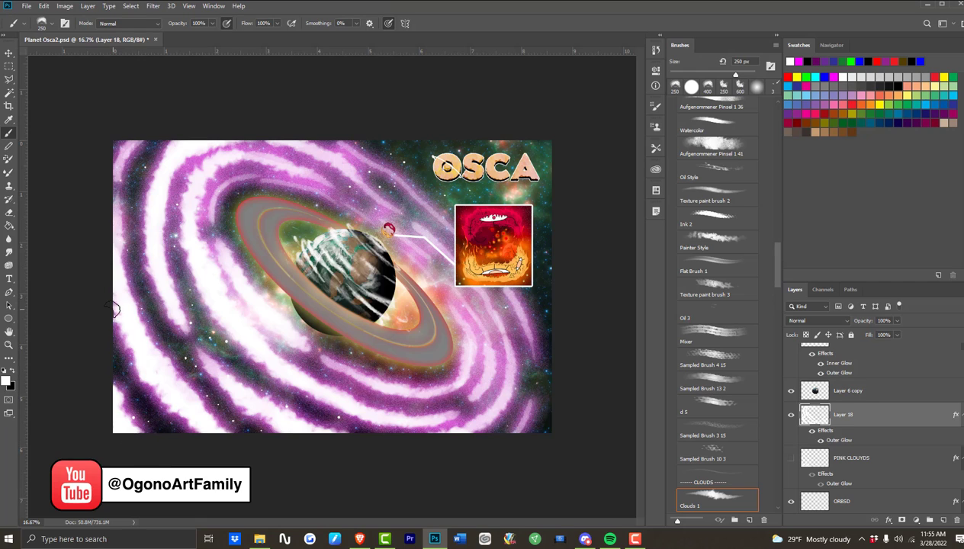
{"action": "mouse_move", "coordinate": [116, 307]}
{"action": "left_mouse_down"}
{"action": "mouse_move", "coordinate": [136, 370]}
{"action": "mouse_move", "coordinate": [189, 428]}
{"action": "mouse_move", "coordinate": [266, 454]}
{"action": "left_mouse_up"}
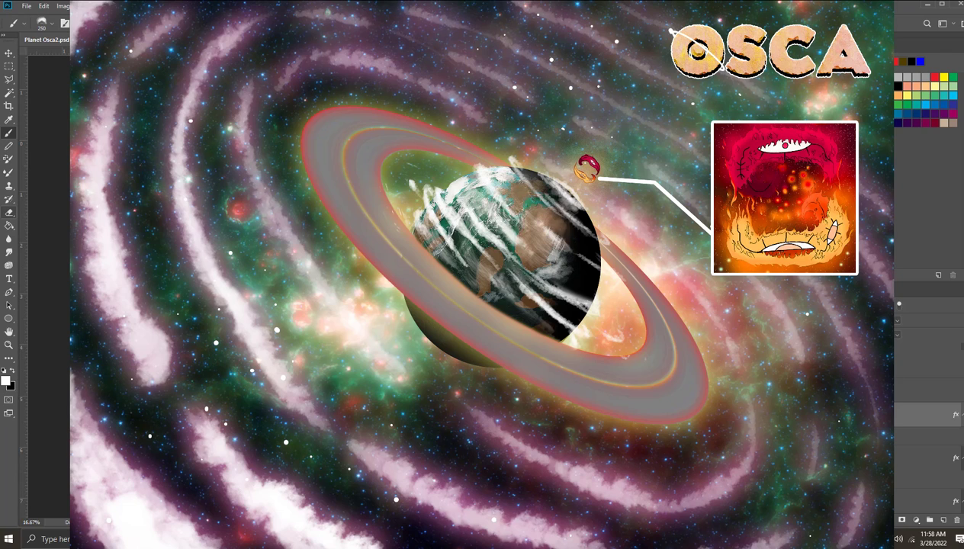
Erase the left stretch of the third cloud ring with the 300 px Hard Round eraser.
{"action": "left_click", "coordinate": [9, 225]}
{"action": "left_click", "coordinate": [9, 212]}
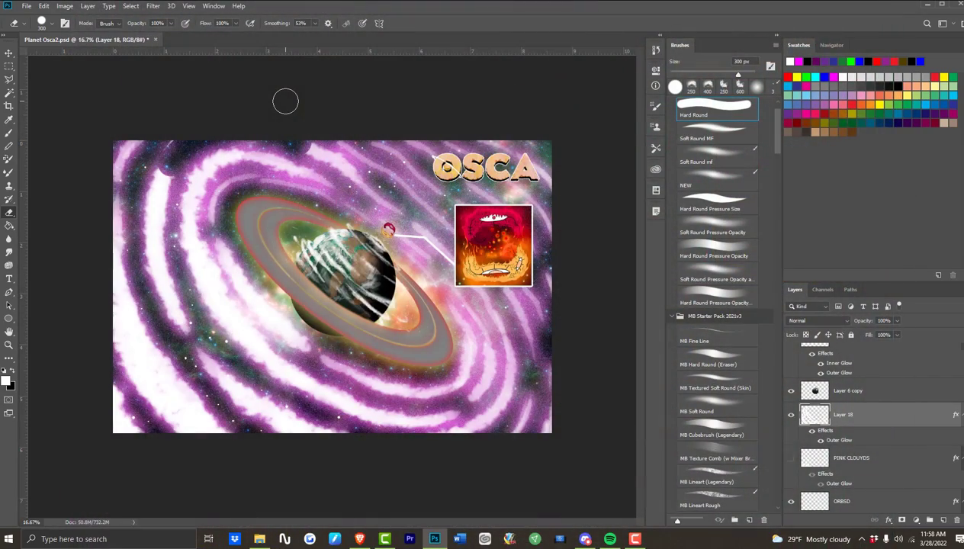
{"action": "mouse_move", "coordinate": [172, 139]}
{"action": "left_mouse_down"}
{"action": "mouse_move", "coordinate": [147, 227]}
{"action": "mouse_move", "coordinate": [168, 185]}
{"action": "mouse_move", "coordinate": [152, 268]}
{"action": "mouse_move", "coordinate": [158, 218]}
{"action": "mouse_move", "coordinate": [155, 285]}
{"action": "mouse_move", "coordinate": [150, 211]}
{"action": "mouse_move", "coordinate": [164, 307]}
{"action": "mouse_move", "coordinate": [177, 330]}
{"action": "left_mouse_up"}
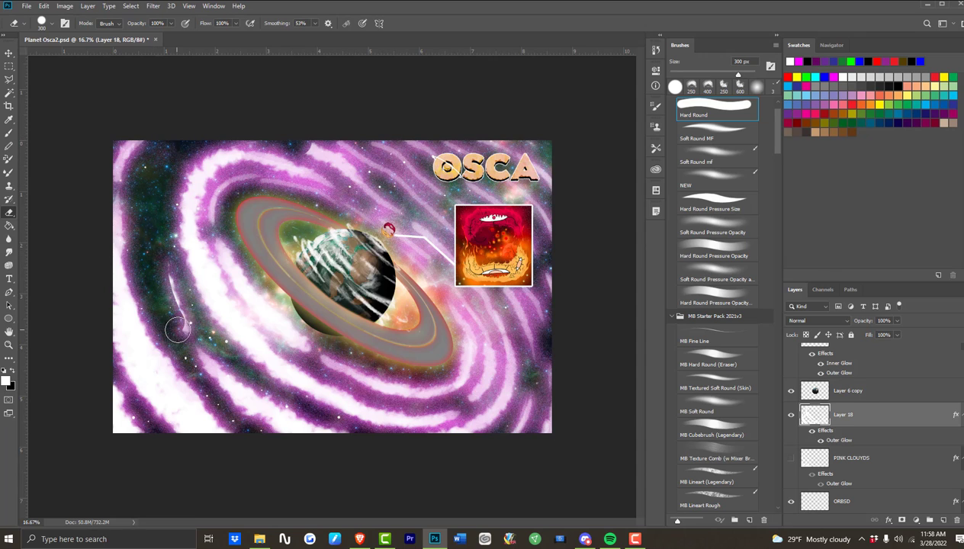
Repaint the third cloud ring's left, top and lower-left stretches with the Clouds 1 brush at 250 px.
{"action": "left_click", "coordinate": [9, 133]}
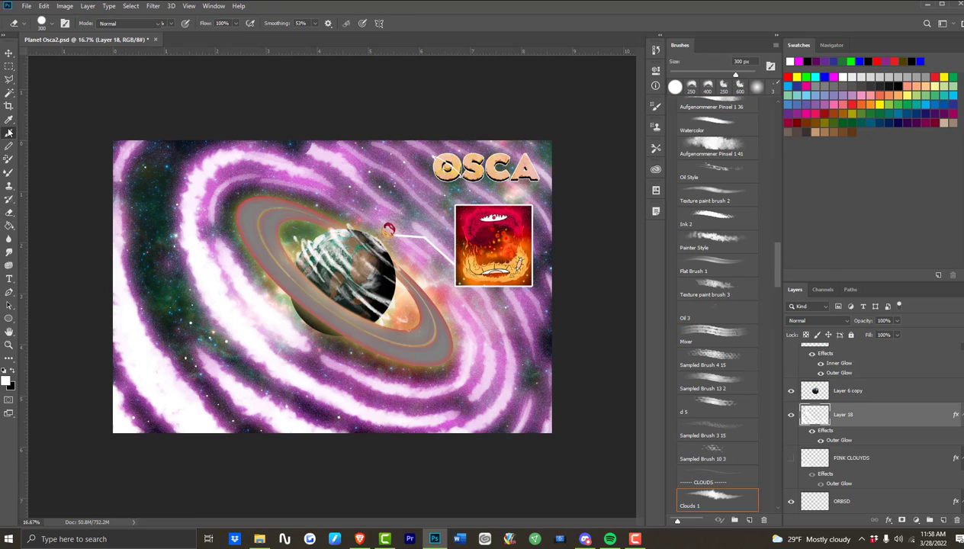
{"action": "left_click_drag", "start_coordinate": [177, 320], "coordinate": [136, 217]}
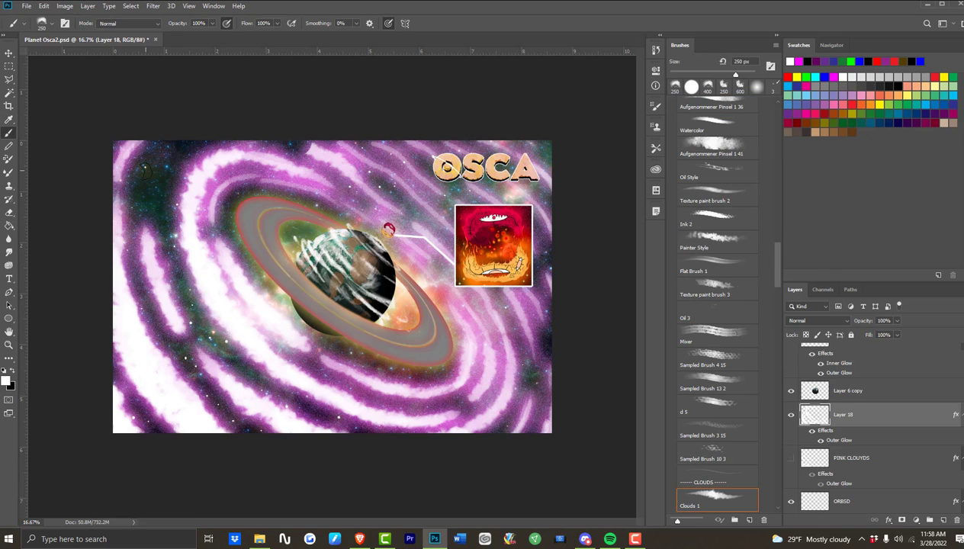
{"action": "mouse_move", "coordinate": [172, 319]}
{"action": "left_mouse_down"}
{"action": "mouse_move", "coordinate": [157, 263]}
{"action": "mouse_move", "coordinate": [151, 177]}
{"action": "left_mouse_up"}
{"action": "mouse_move", "coordinate": [147, 231]}
{"action": "left_mouse_down"}
{"action": "mouse_move", "coordinate": [182, 143]}
{"action": "mouse_move", "coordinate": [200, 138]}
{"action": "left_mouse_up"}
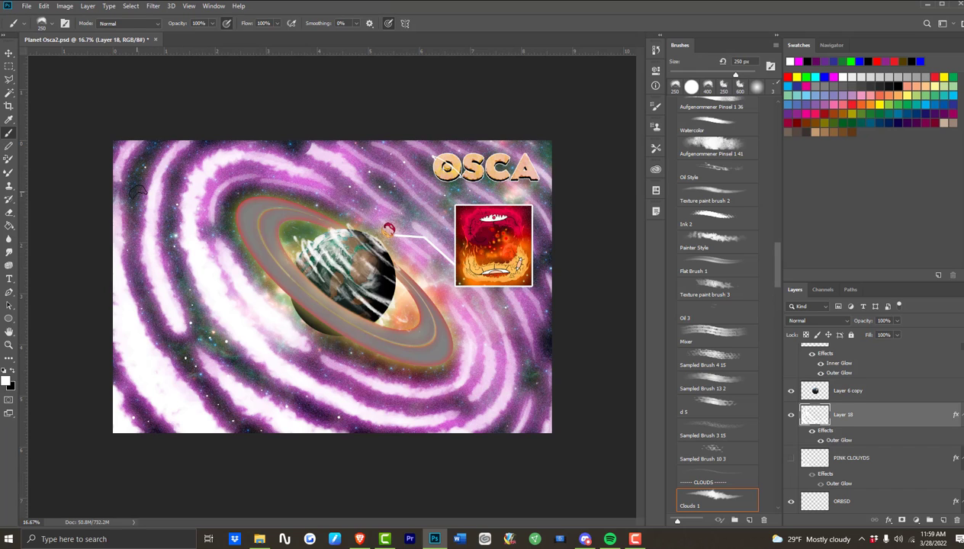
{"action": "left_click_drag", "start_coordinate": [312, 148], "coordinate": [283, 145]}
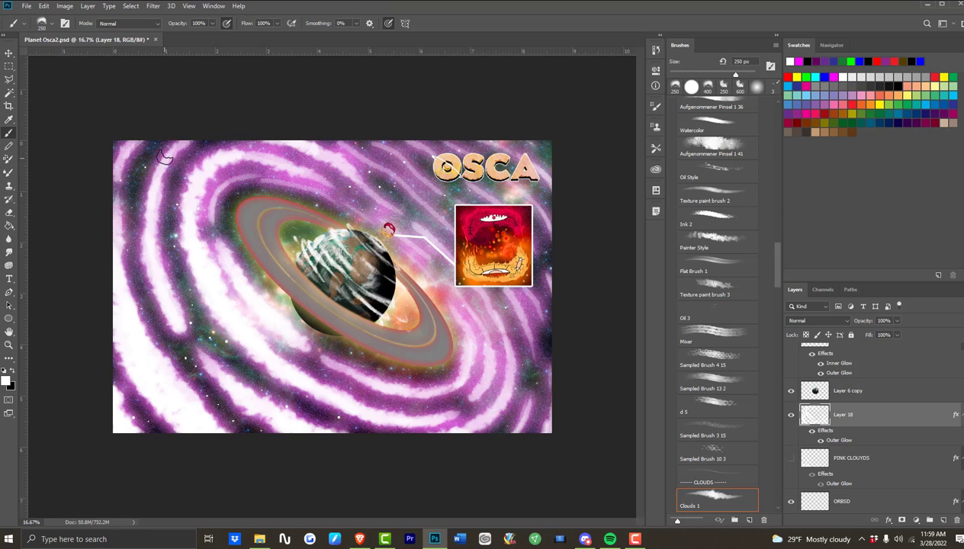
{"action": "mouse_move", "coordinate": [162, 156]}
{"action": "left_mouse_down"}
{"action": "mouse_move", "coordinate": [146, 246]}
{"action": "mouse_move", "coordinate": [173, 326]}
{"action": "left_mouse_up"}
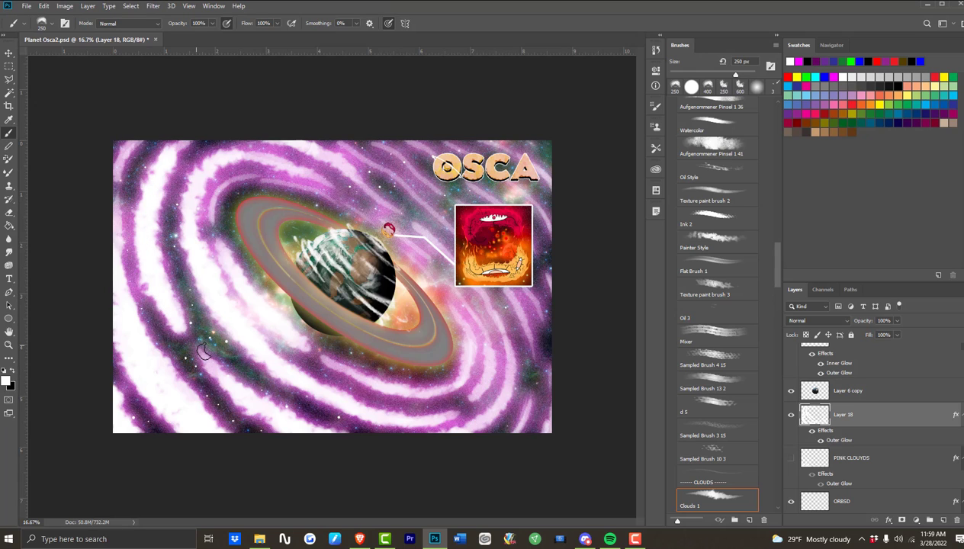
{"action": "mouse_move", "coordinate": [206, 360]}
{"action": "left_mouse_down"}
{"action": "mouse_move", "coordinate": [260, 418]}
{"action": "mouse_move", "coordinate": [328, 438]}
{"action": "left_mouse_up"}
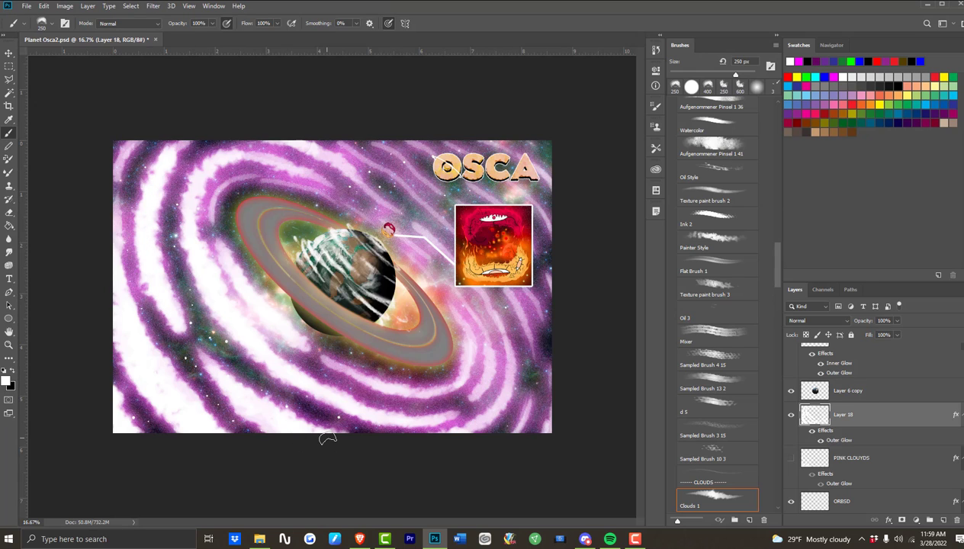
Erase the inner edge of the second cloud ring at the planet's lower left and repaint it with the Clouds 1 brush.
{"action": "key", "text": "e"}
{"action": "left_click_drag", "start_coordinate": [317, 375], "coordinate": [296, 369]}
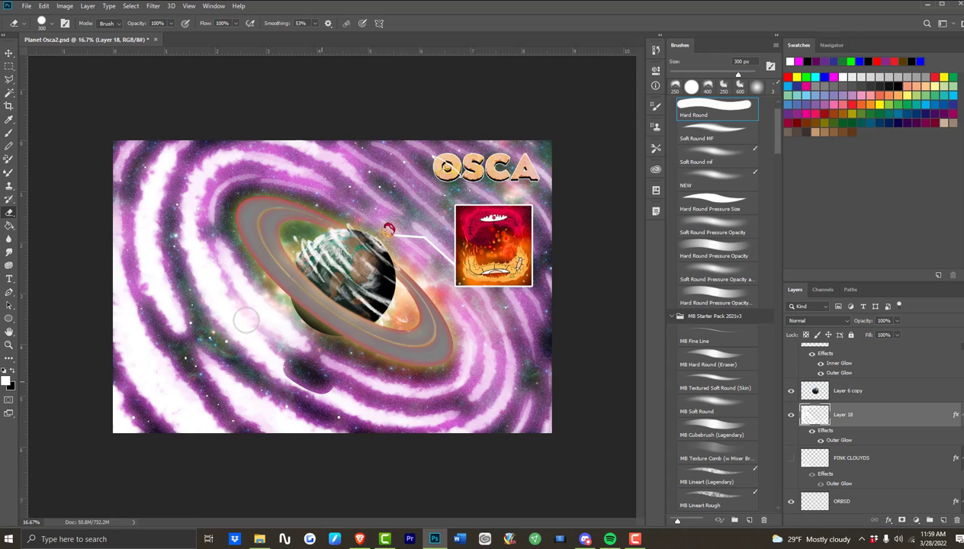
{"action": "mouse_move", "coordinate": [245, 320]}
{"action": "left_mouse_down"}
{"action": "mouse_move", "coordinate": [278, 350]}
{"action": "mouse_move", "coordinate": [205, 229]}
{"action": "left_mouse_up"}
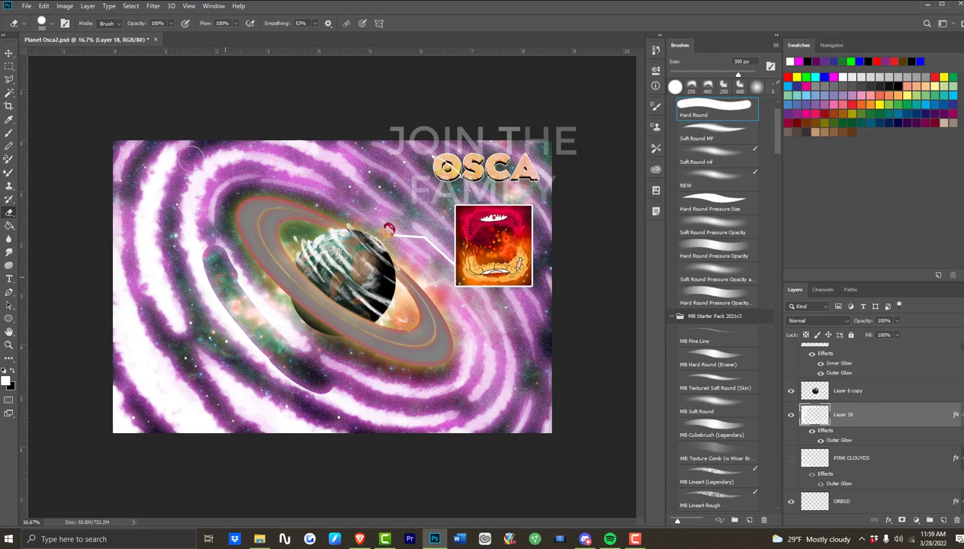
{"action": "left_click", "coordinate": [9, 132]}
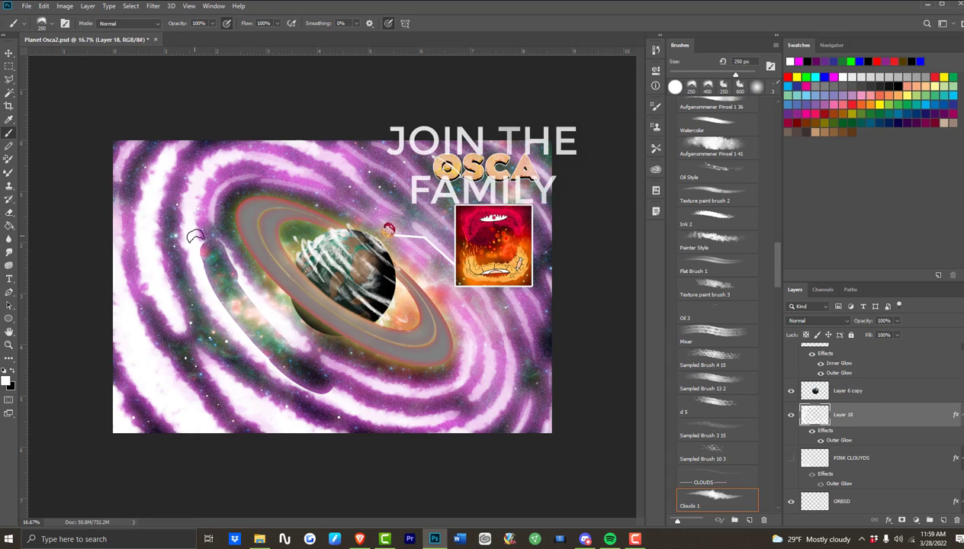
{"action": "mouse_move", "coordinate": [196, 236]}
{"action": "left_mouse_down"}
{"action": "mouse_move", "coordinate": [214, 290]}
{"action": "mouse_move", "coordinate": [277, 366]}
{"action": "mouse_move", "coordinate": [256, 347]}
{"action": "mouse_move", "coordinate": [253, 339]}
{"action": "mouse_move", "coordinate": [292, 378]}
{"action": "mouse_move", "coordinate": [365, 420]}
{"action": "mouse_move", "coordinate": [273, 353]}
{"action": "mouse_move", "coordinate": [206, 271]}
{"action": "left_mouse_up"}
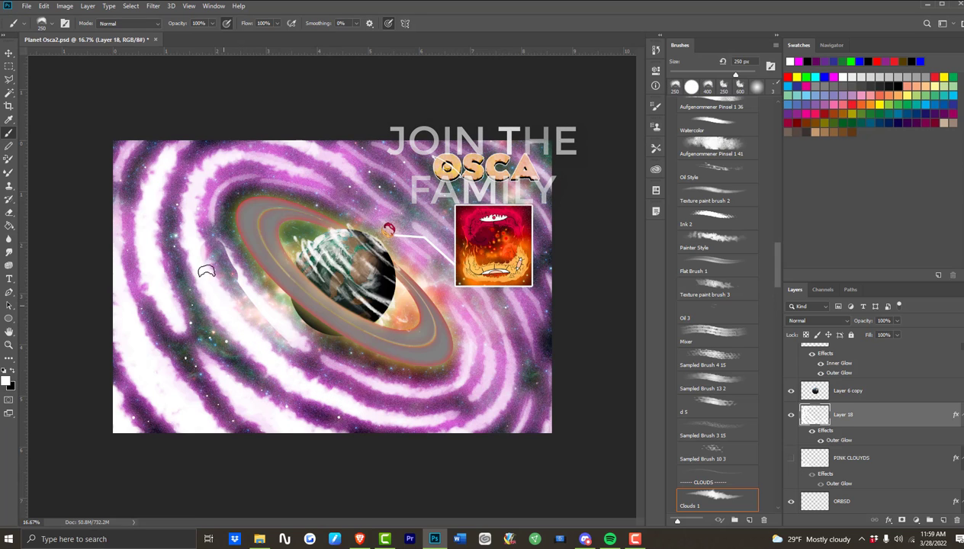